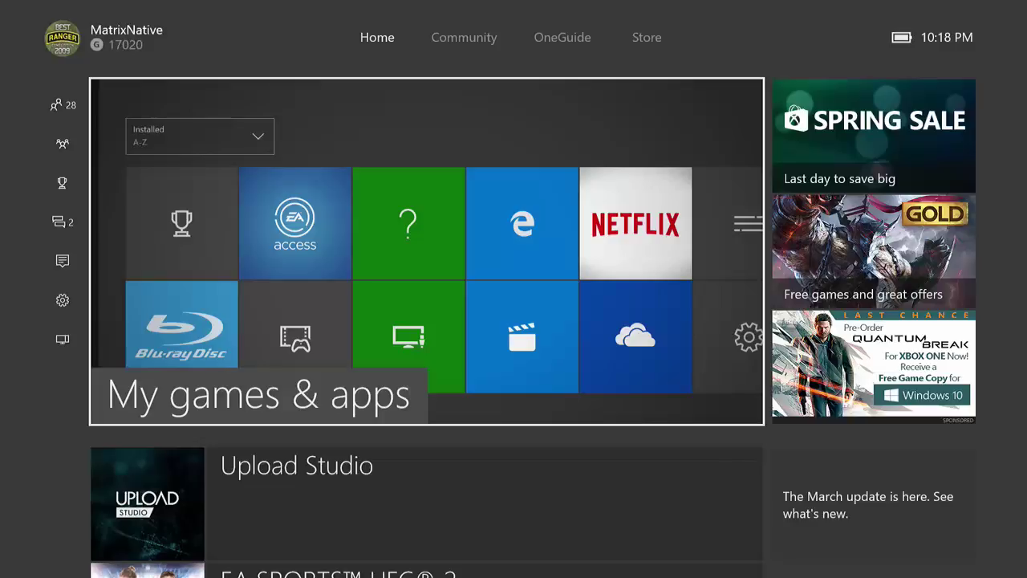
# Step: Open My games & apps from the Home screen's games section
pyautogui.press('Down')
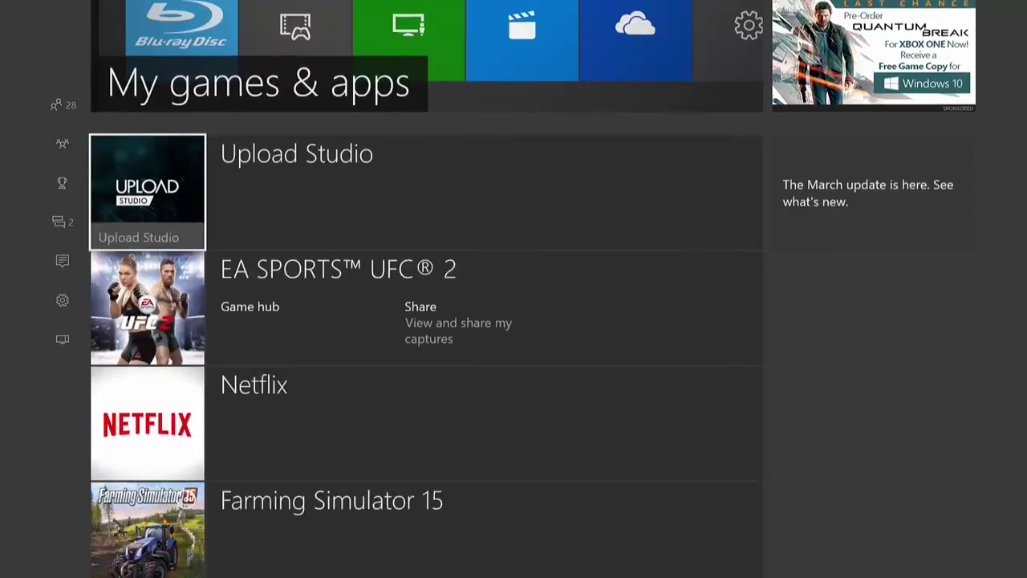
pyautogui.press('Up')
pyautogui.press('Return')
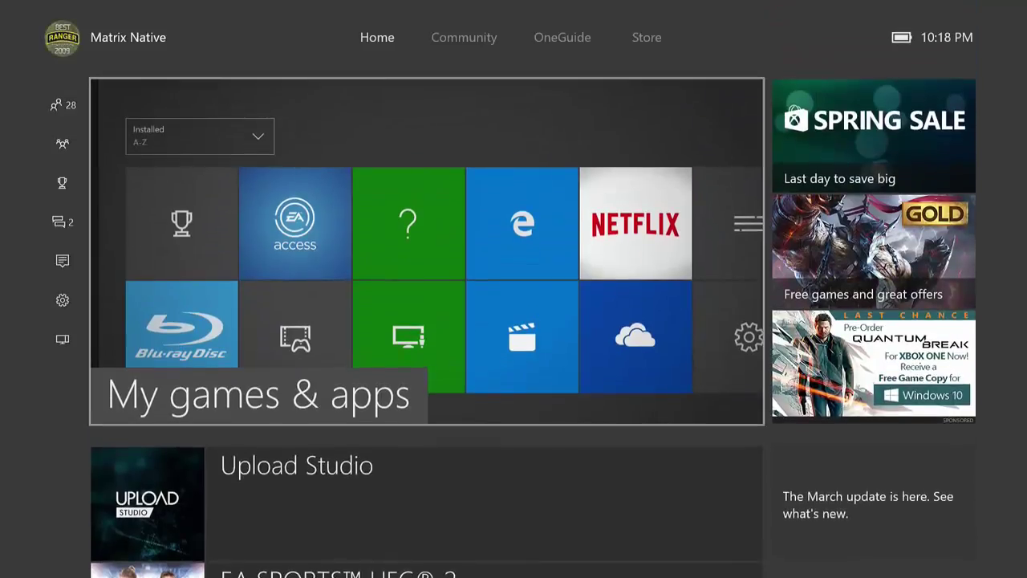
# Step: Launch the Game DVR app from the My games & apps grid
pyautogui.press('Right')
pyautogui.press('Right')
pyautogui.press('Right')
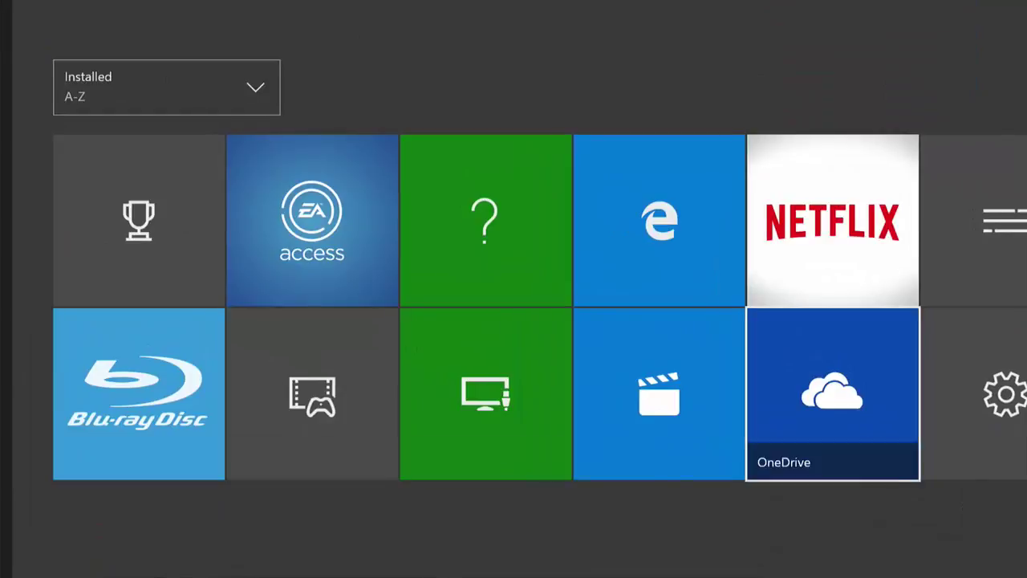
pyautogui.press('Up')
pyautogui.press('Down')
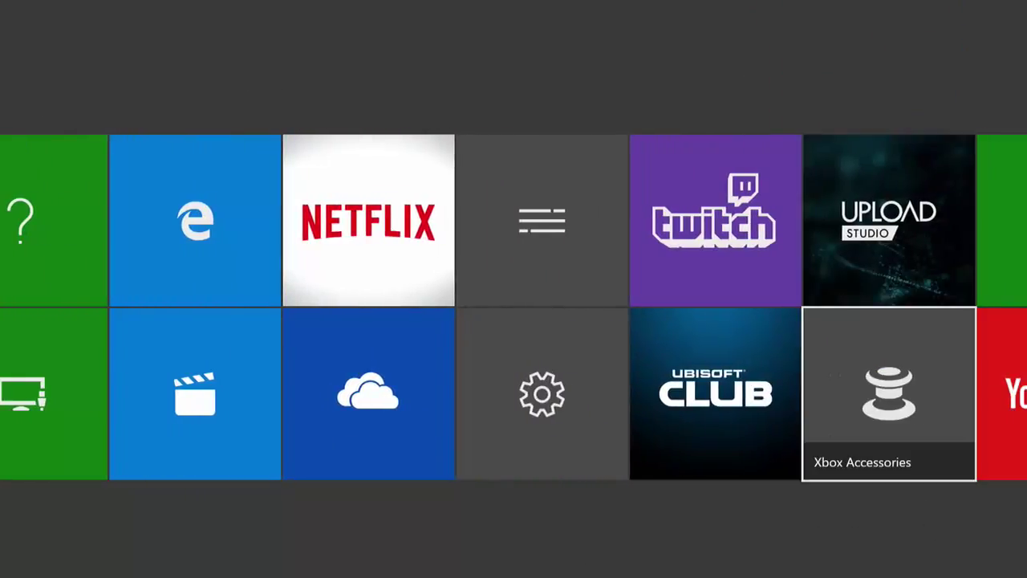
pyautogui.press('Left')
pyautogui.press('Left')
pyautogui.press('Left')
pyautogui.press('Left')
pyautogui.press('Left')
pyautogui.press('Left')
pyautogui.press('Left')
pyautogui.press('Right')
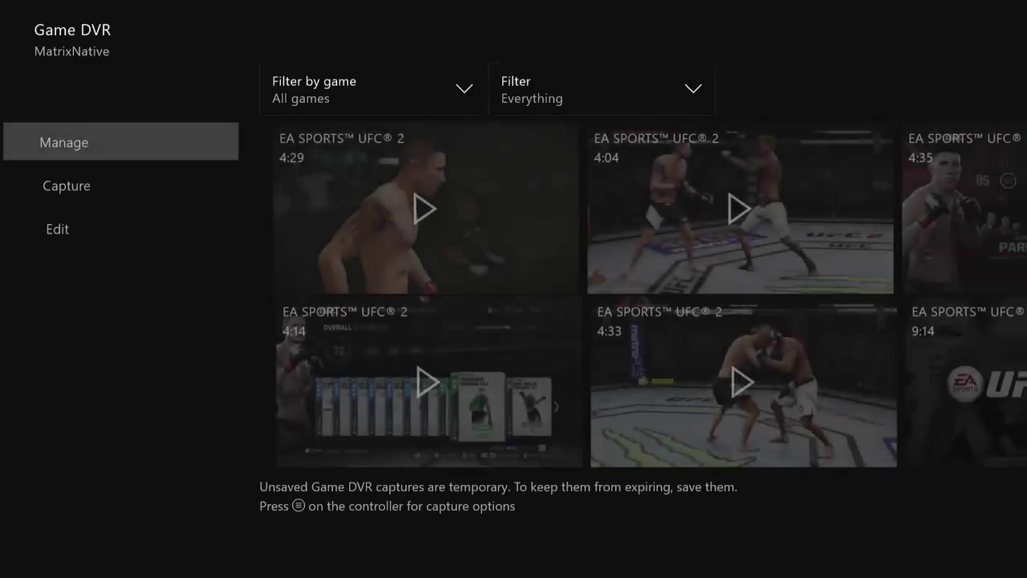
# Step: Browse the recorded captures and return to the UFC 2 clips
pyautogui.press('Right')
pyautogui.press('Right')
pyautogui.press('Right')
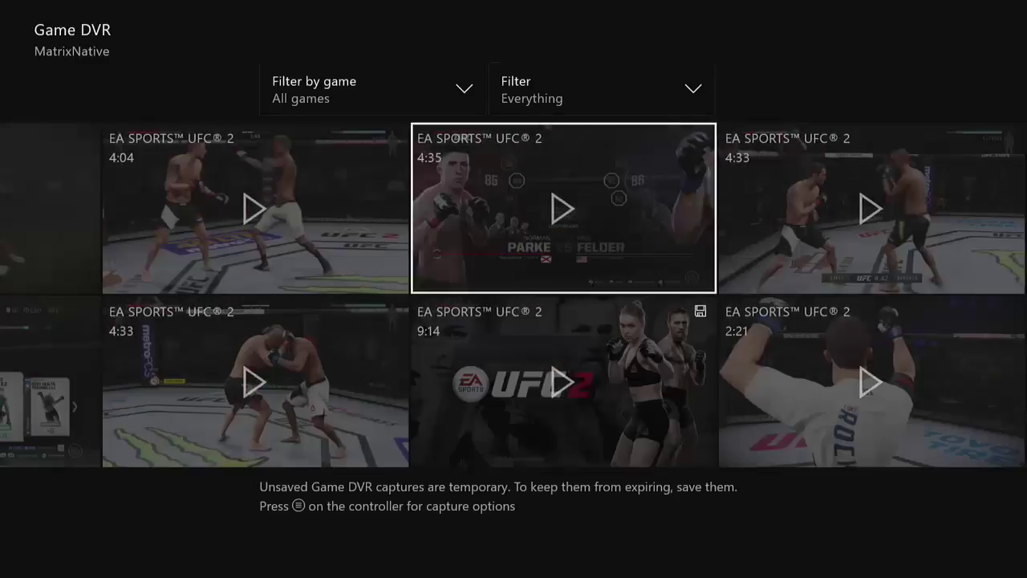
pyautogui.press('Right')
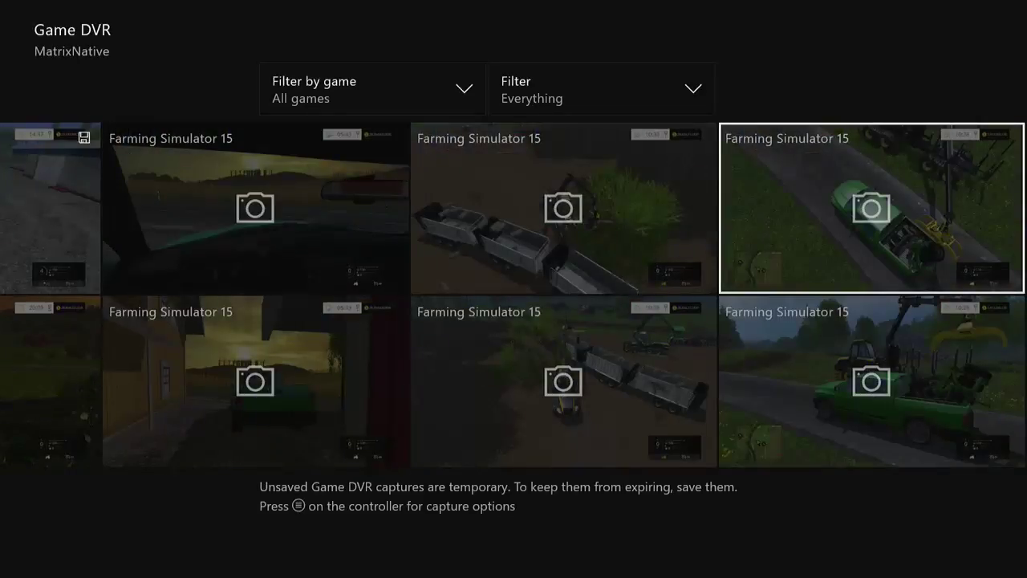
pyautogui.press('Left')
pyautogui.press('Left')
pyautogui.press('Left')
pyautogui.press('Left')
pyautogui.press('Left')
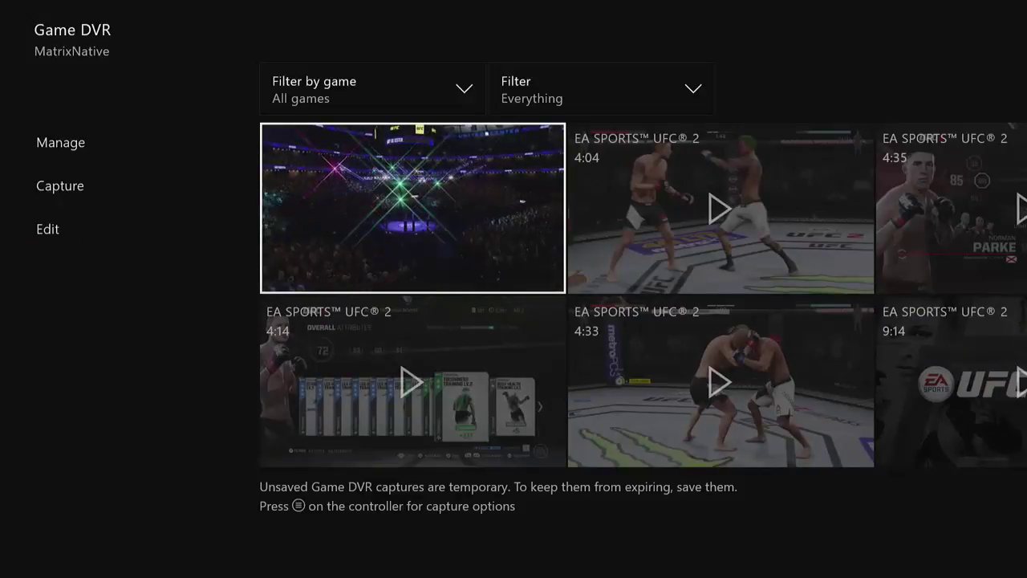
# Step: Share the first UFC 2 clip as a private message
pyautogui.press('Menu')
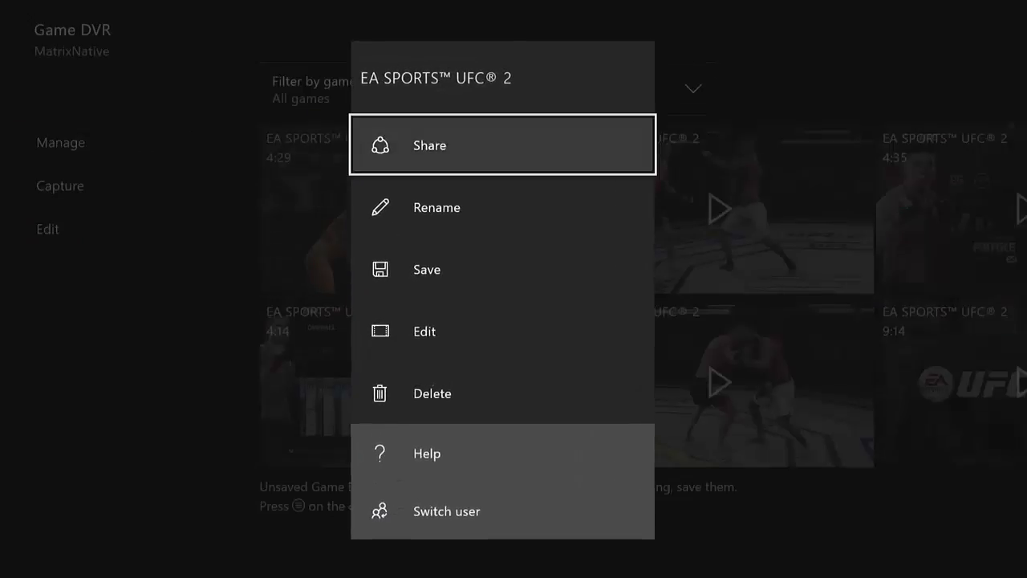
pyautogui.press('Return')
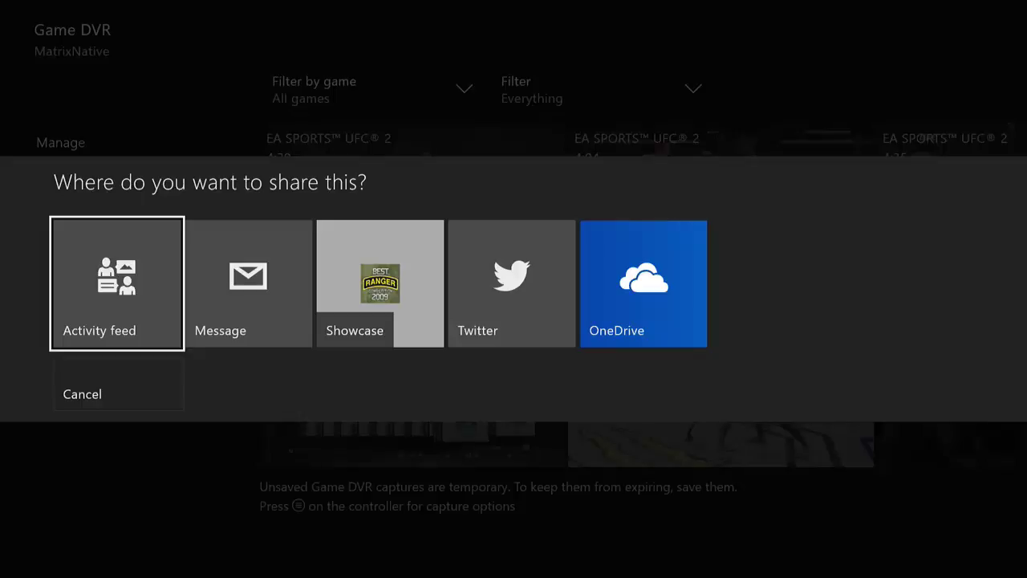
pyautogui.press('Right')
pyautogui.press('Right')
pyautogui.press('Left')
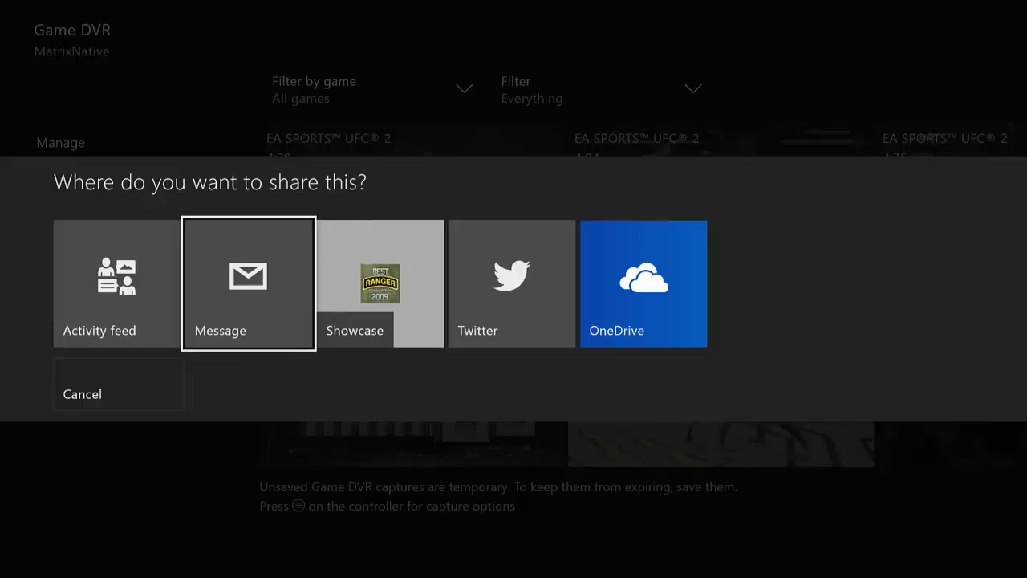
pyautogui.press('Return')
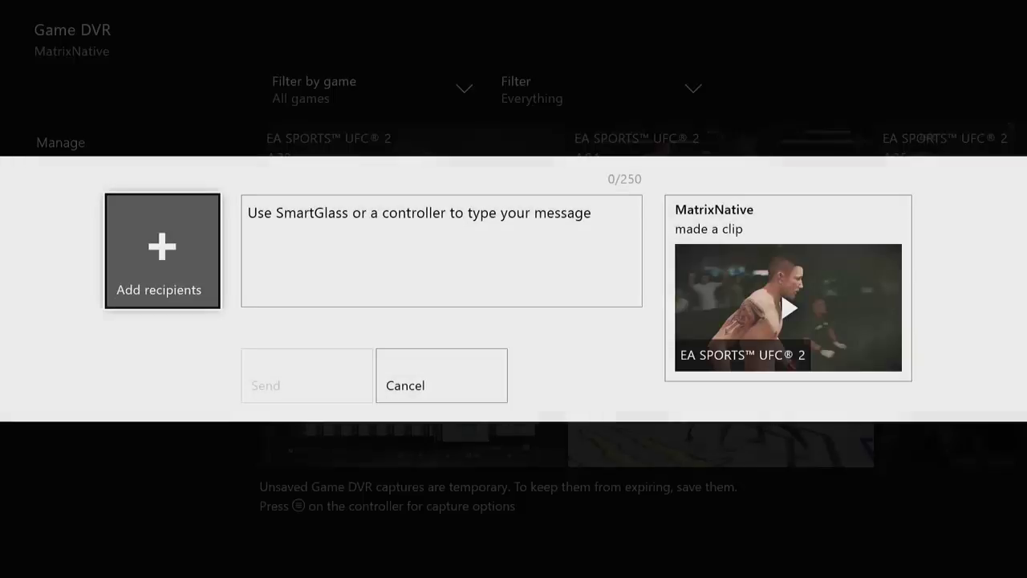
# Step: Add the first friend as a recipient of the clip message
pyautogui.press('Escape')
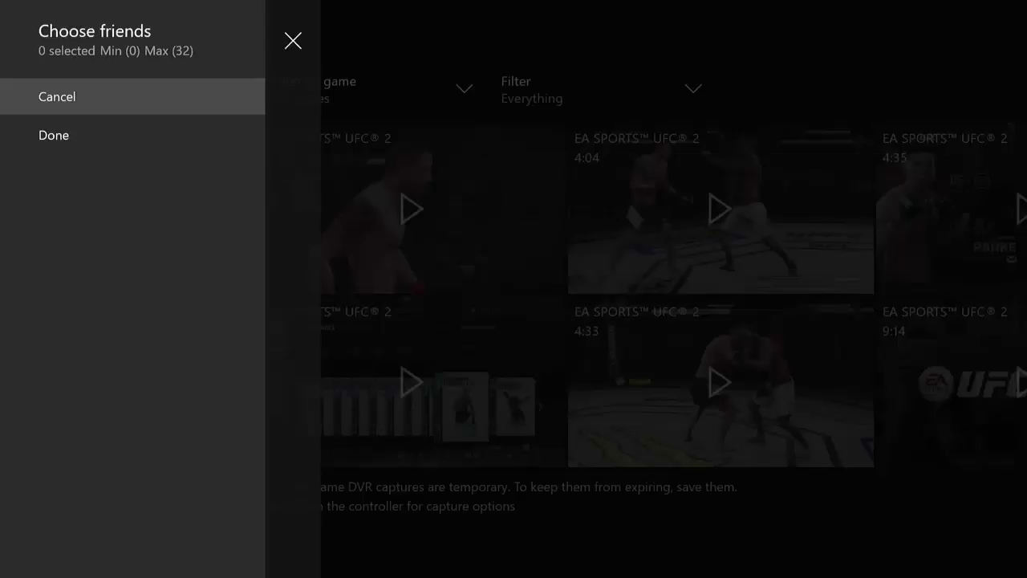
pyautogui.press('Down')
pyautogui.press('Down')
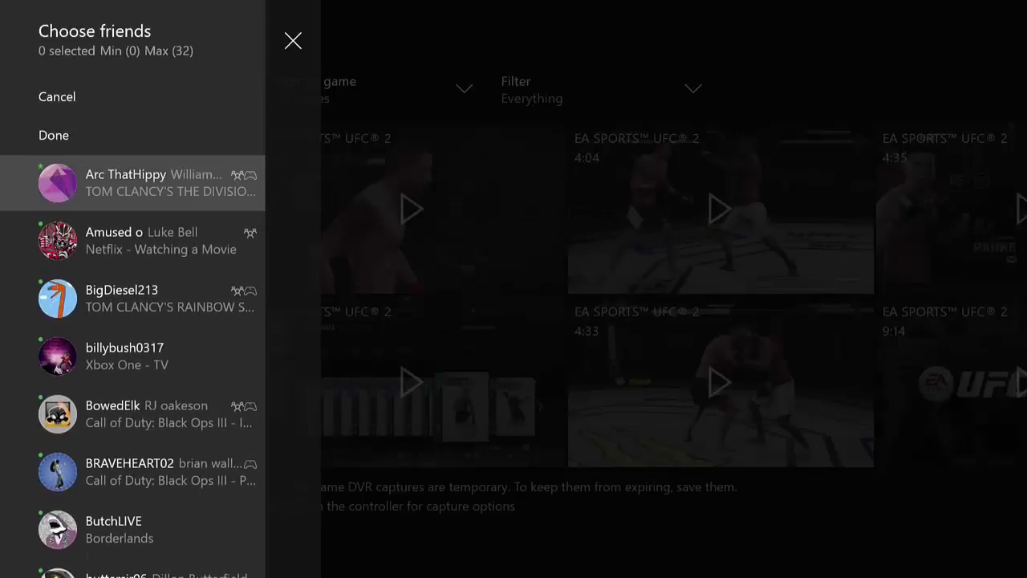
pyautogui.press('Return')
# Step: Add a second friend from further down the list and confirm both recipients
pyautogui.press('Down')
pyautogui.press('Down')
pyautogui.press('Down')
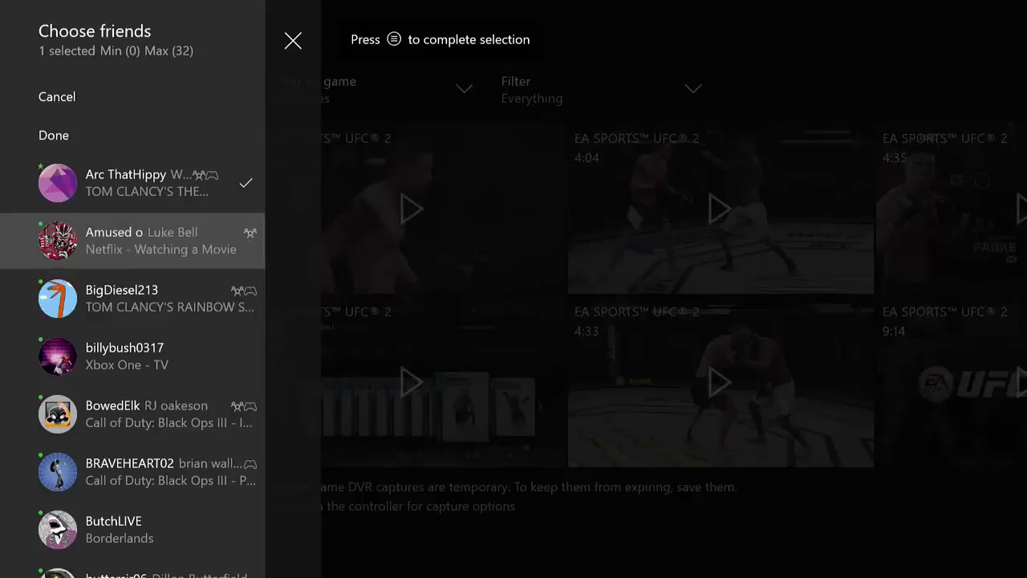
pyautogui.press('Down')
pyautogui.press('Down')
pyautogui.press('Down')
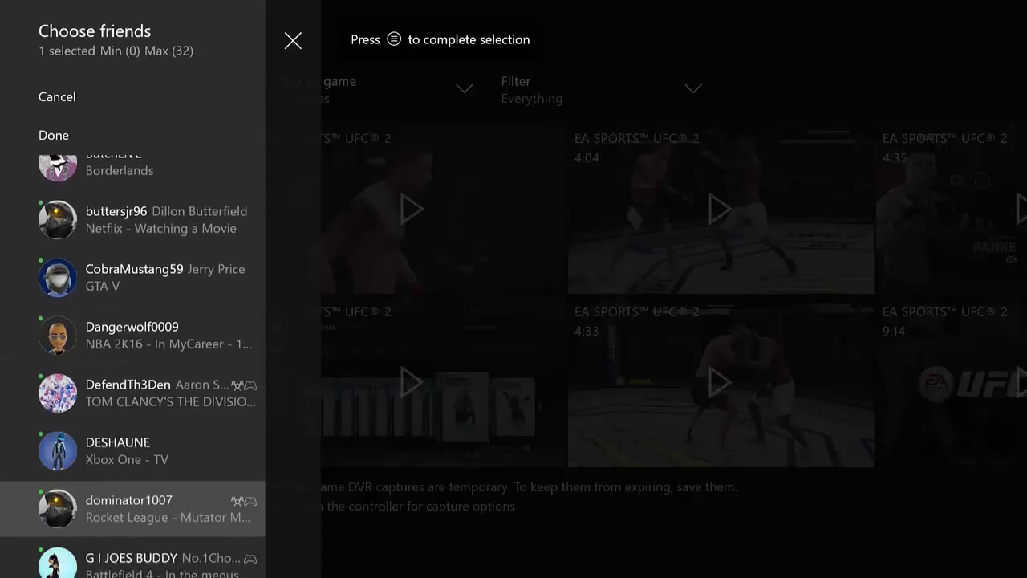
pyautogui.press('Down')
pyautogui.press('Down')
pyautogui.press('Down')
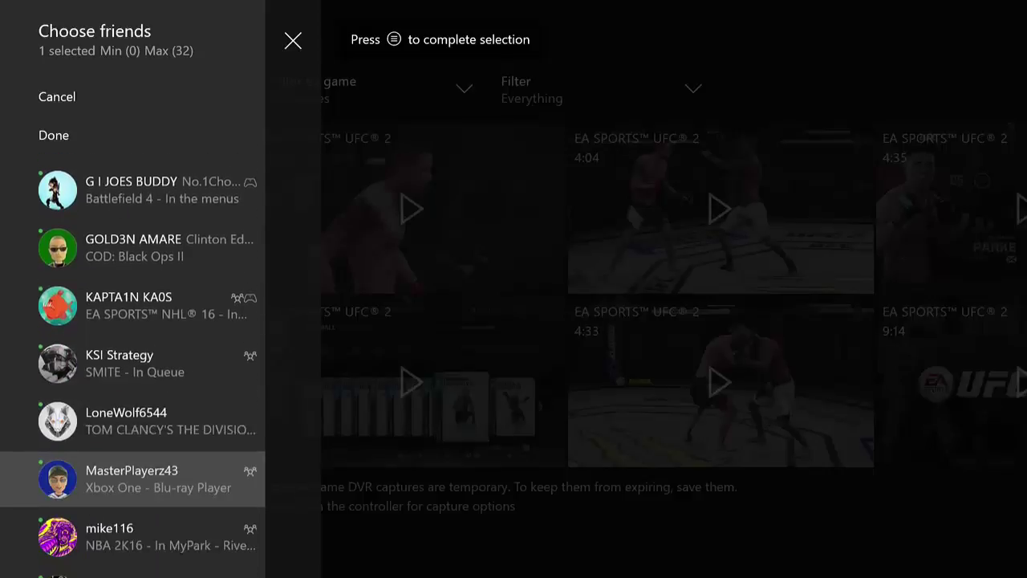
pyautogui.press('Down')
pyautogui.press('Down')
pyautogui.press('Down')
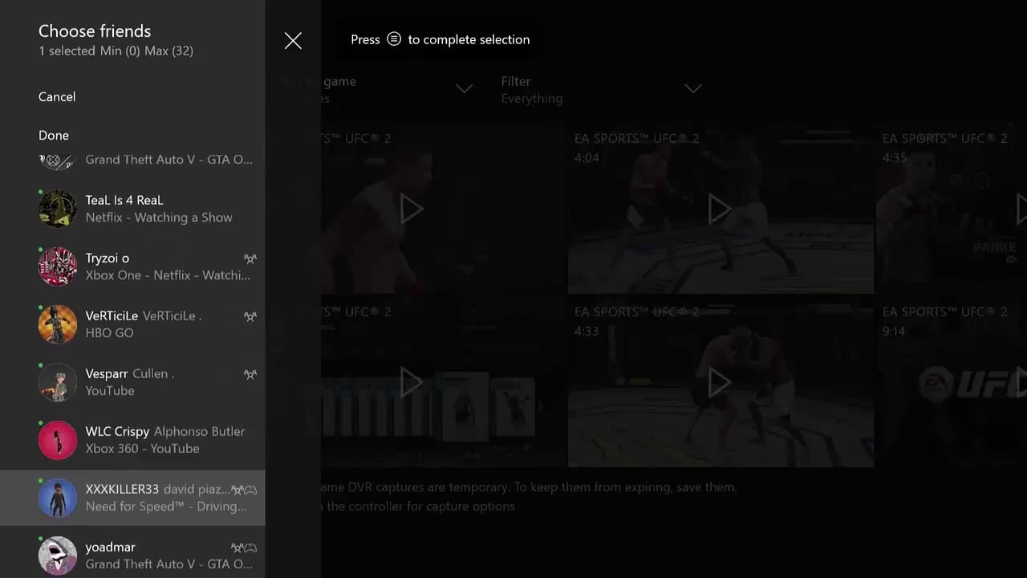
pyautogui.press('Up')
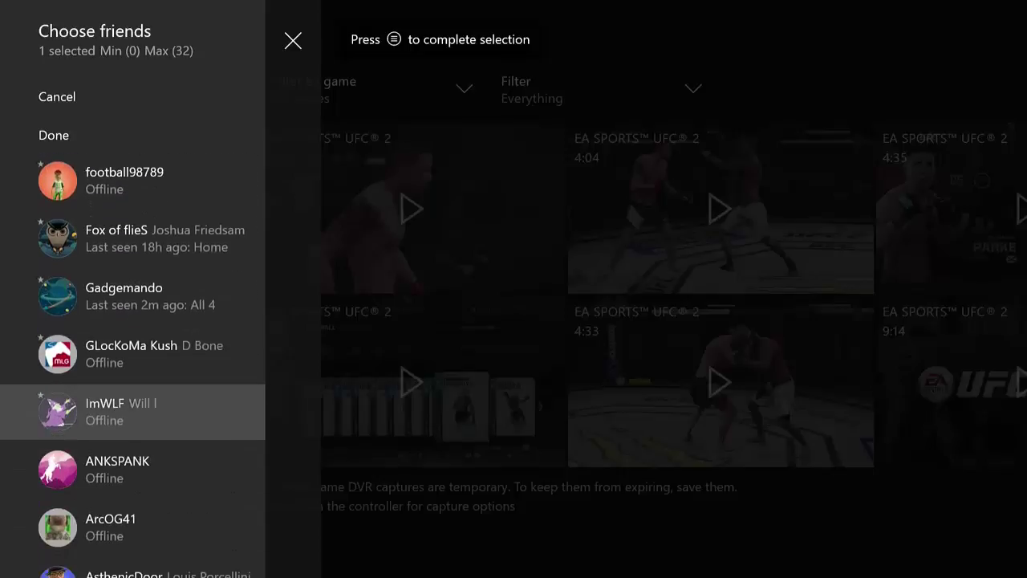
pyautogui.press('Return')
pyautogui.press('Up')
pyautogui.press('Up')
pyautogui.press('Up')
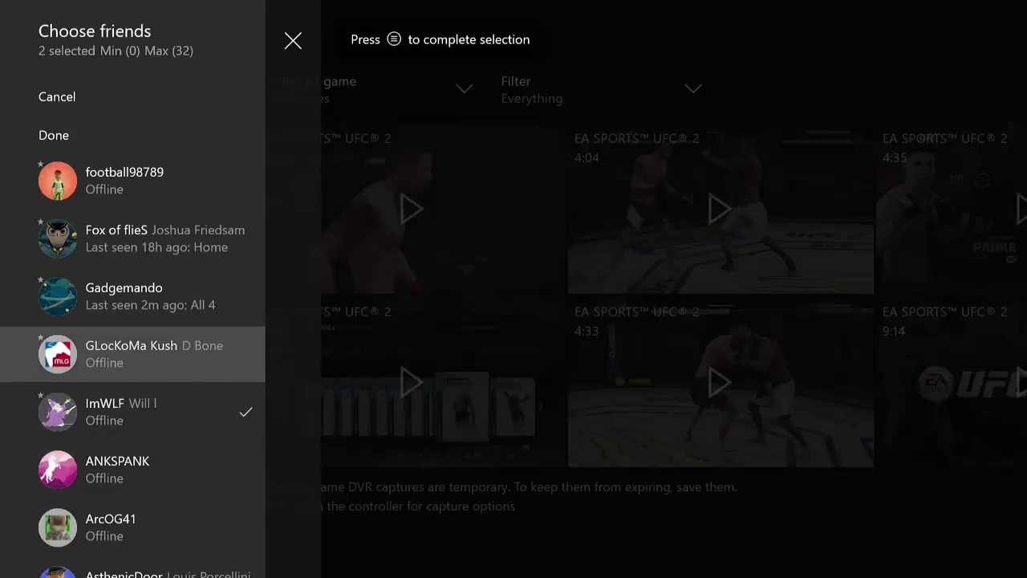
pyautogui.press('Up')
pyautogui.press('Up')
pyautogui.press('Up')
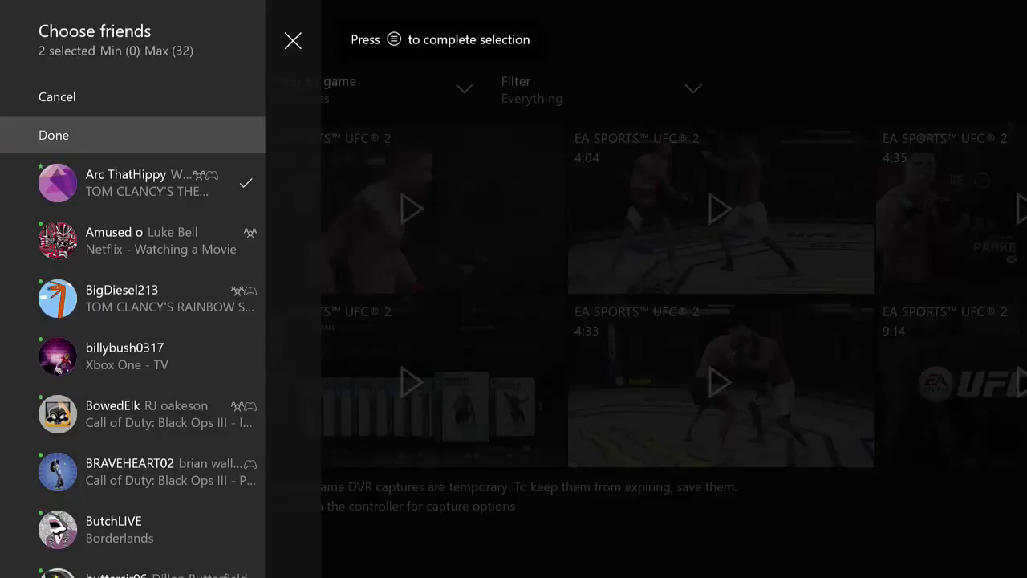
pyautogui.press('Return')
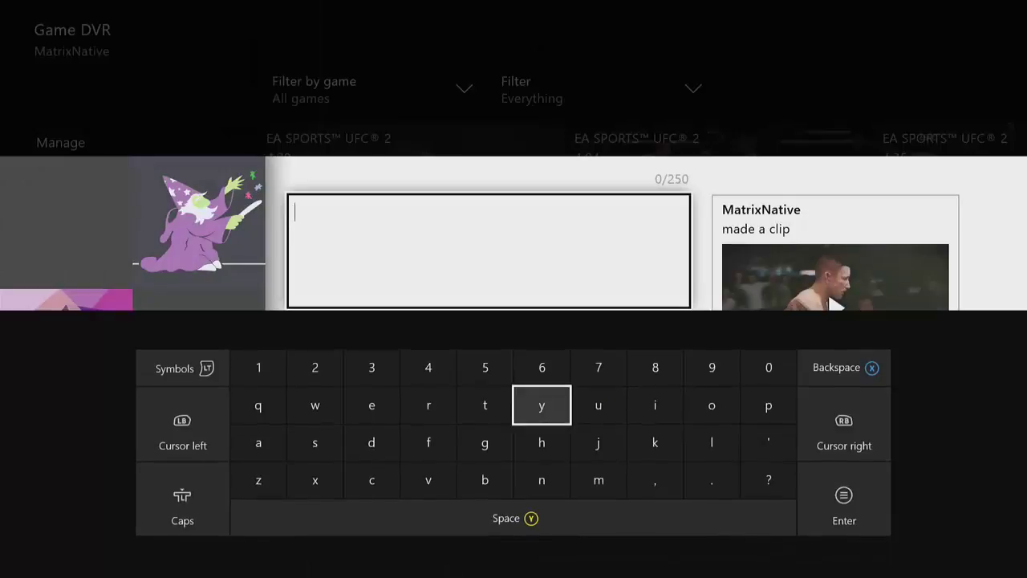
# Step: Write the note 'Our Cousin doing what he use to do!!' in the message
pyautogui.write('Our Co')
pyautogui.write('usin d')
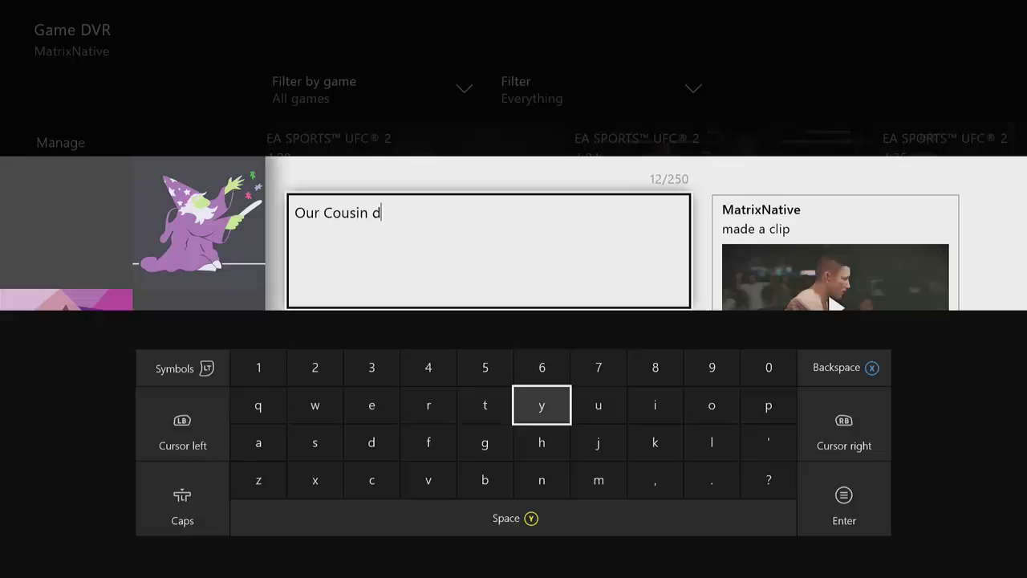
pyautogui.write('oing what ')
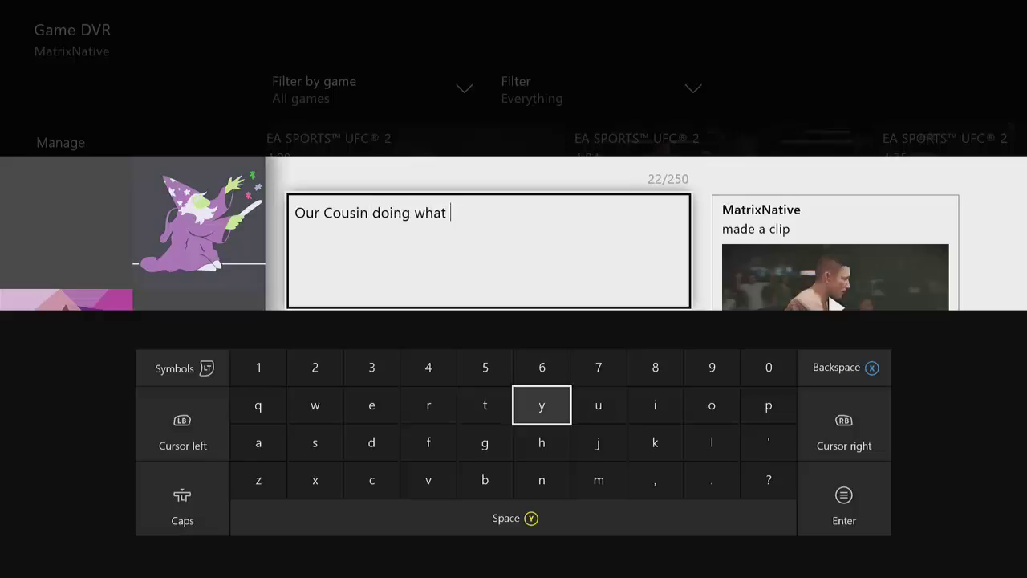
pyautogui.write('he use to ')
pyautogui.write('do!!')
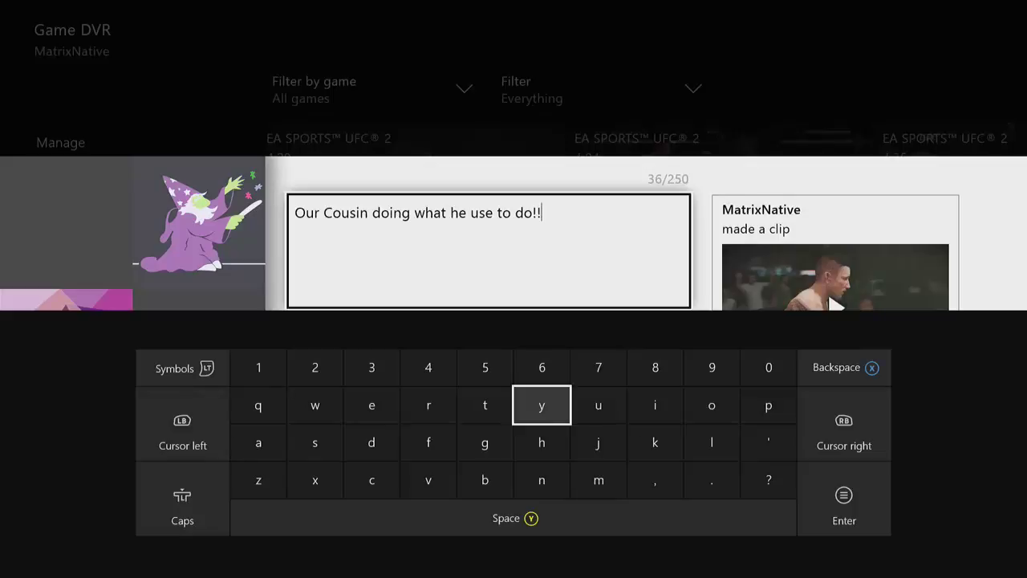
pyautogui.press('Right')
pyautogui.press('Right')
pyautogui.press('Right')
pyautogui.press('Left')
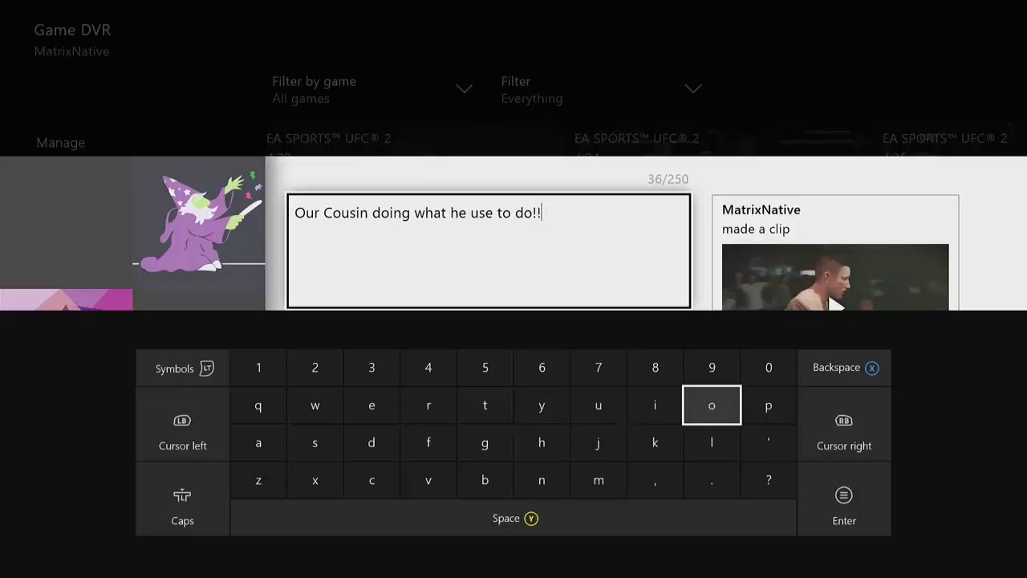
pyautogui.press('Return')
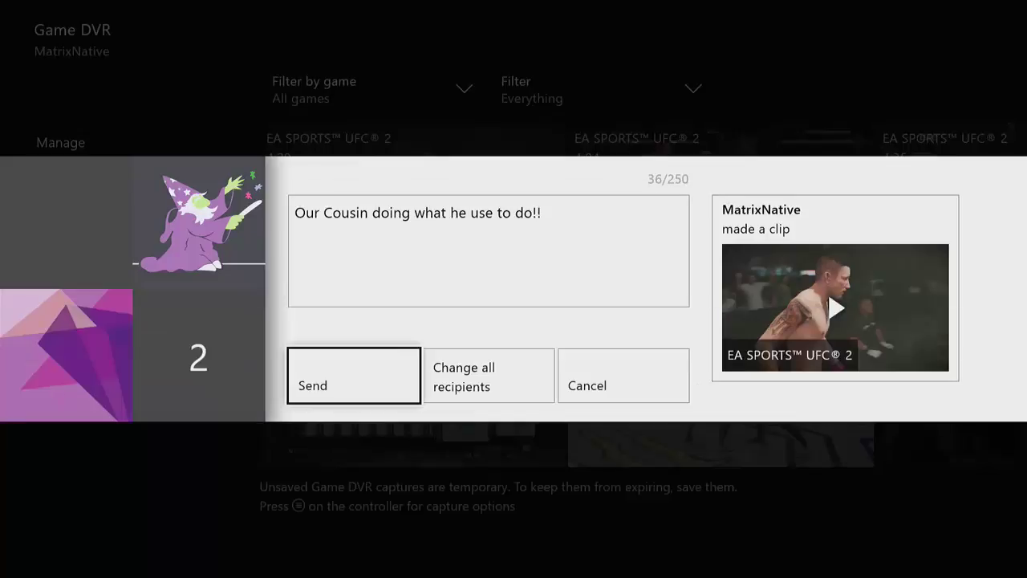
# Step: Send the UFC 2 clip and note to both friends
pyautogui.press('Right')
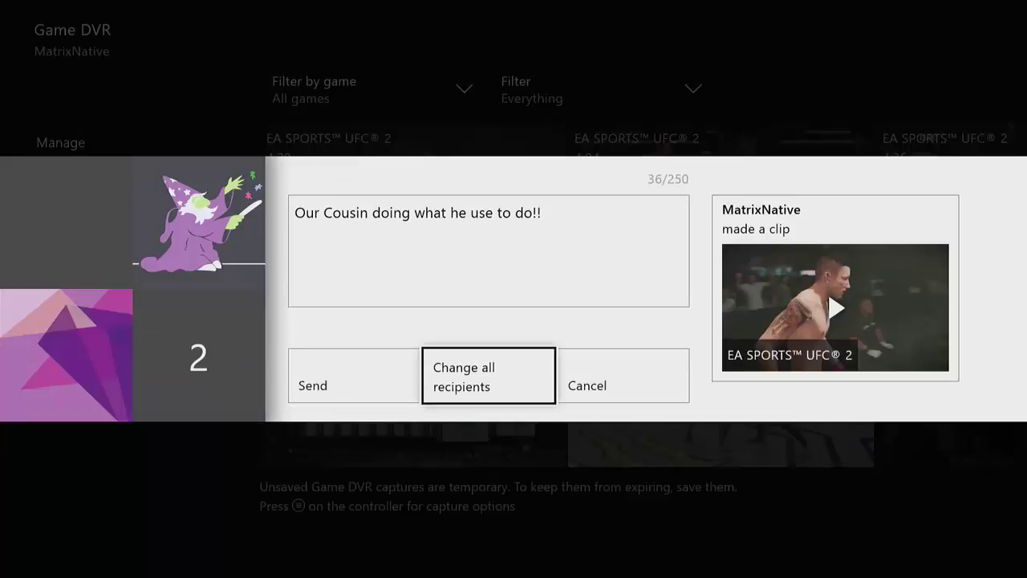
pyautogui.press('Left')
pyautogui.press('Return')
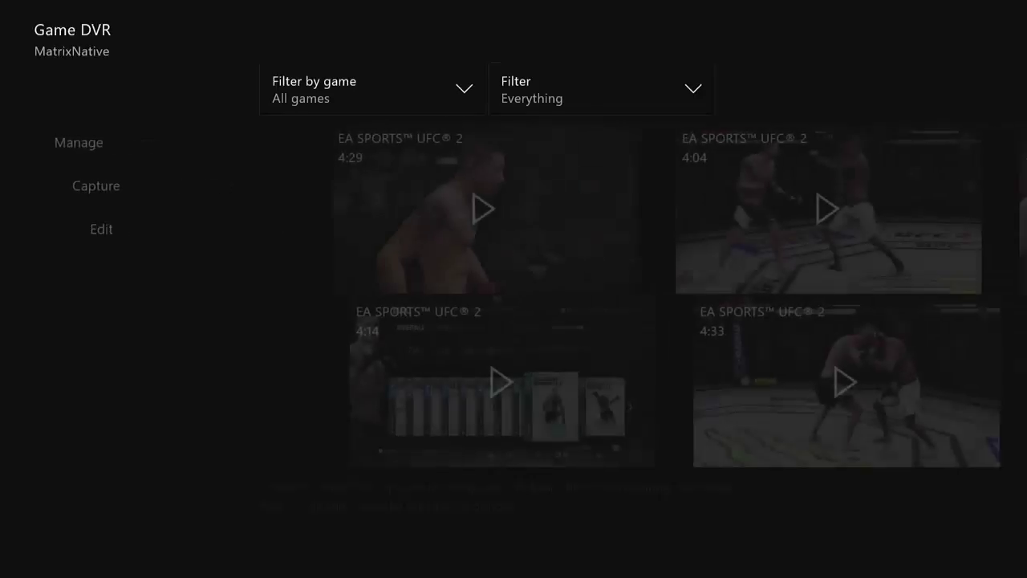
pyautogui.press('Right')
pyautogui.press('Right')
pyautogui.press('Right')
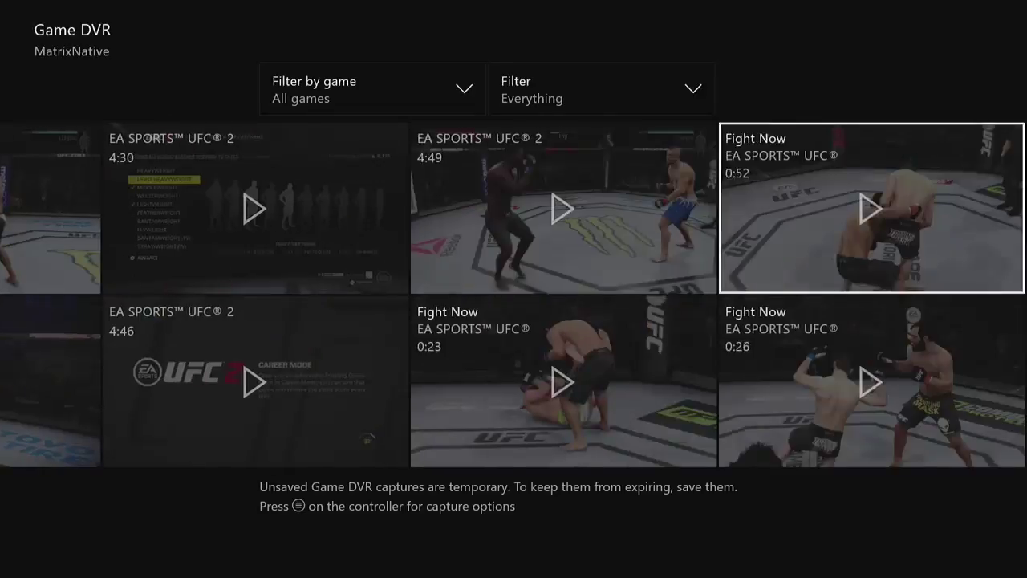
pyautogui.press('Right')
pyautogui.press('Left')
pyautogui.press('Left')
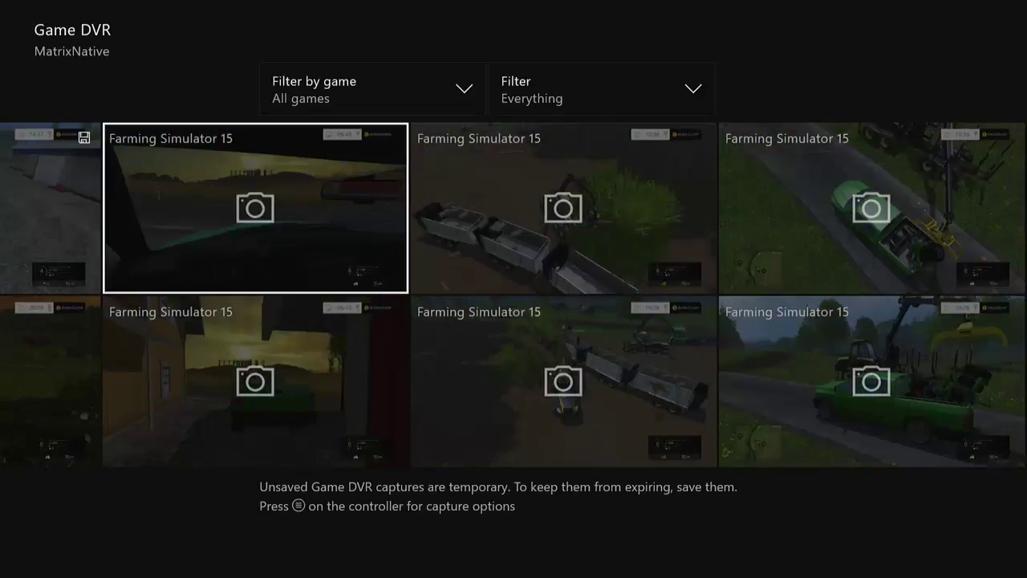
pyautogui.press('Down')
pyautogui.press('Right')
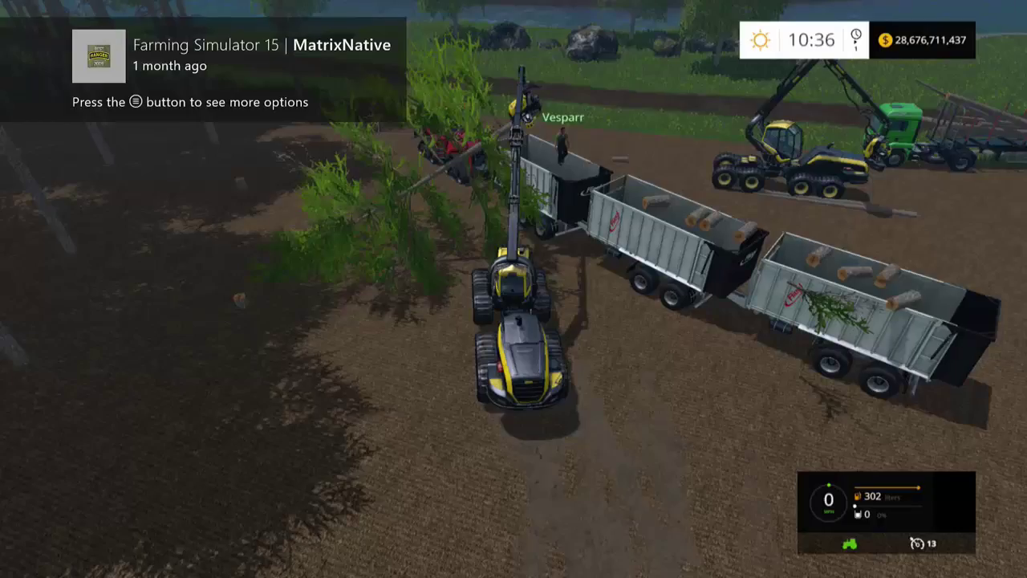
pyautogui.press('Menu')
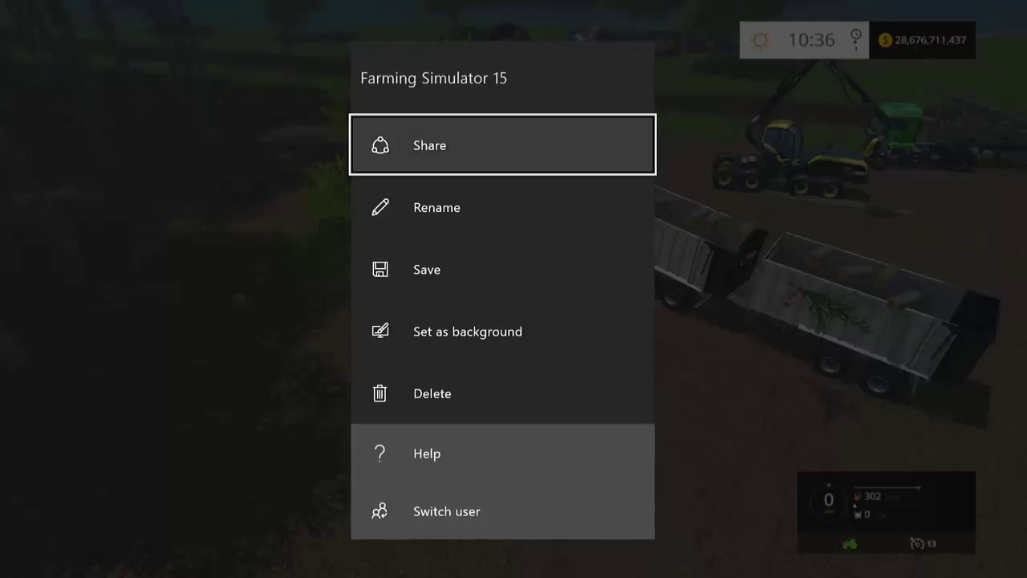
pyautogui.press('Escape')
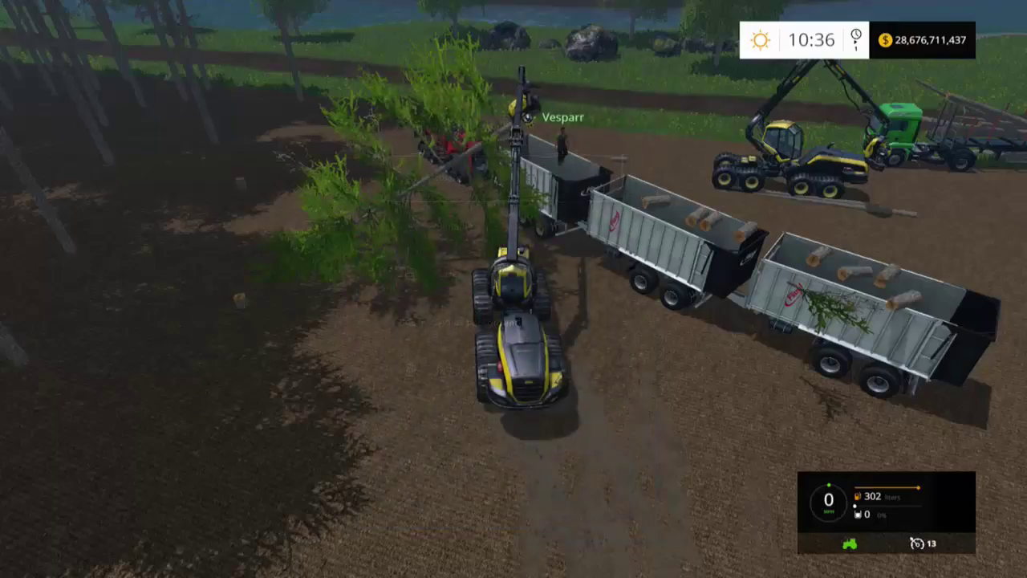
pyautogui.press('Escape')
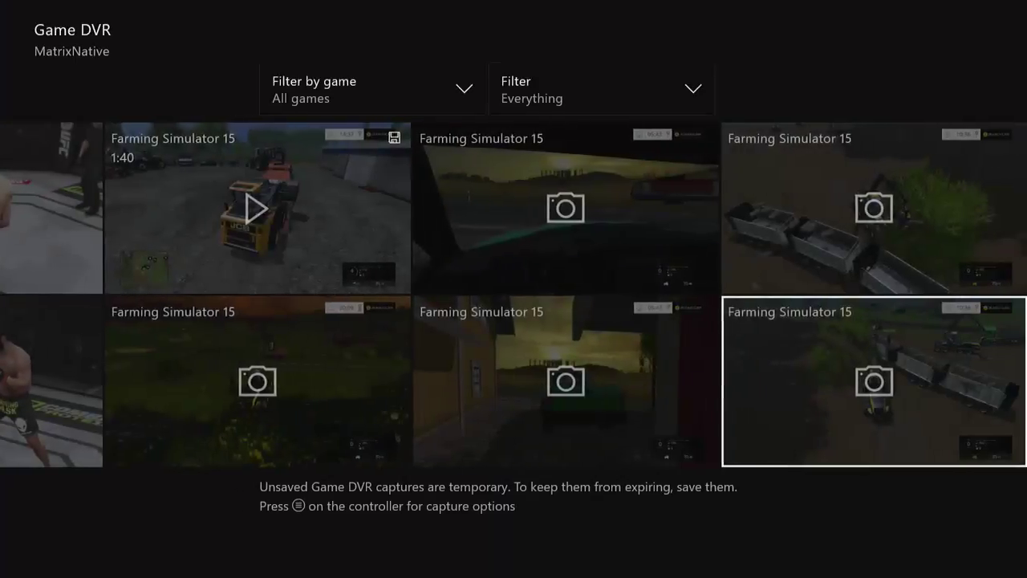
pyautogui.press('Menu')
pyautogui.press('Down')
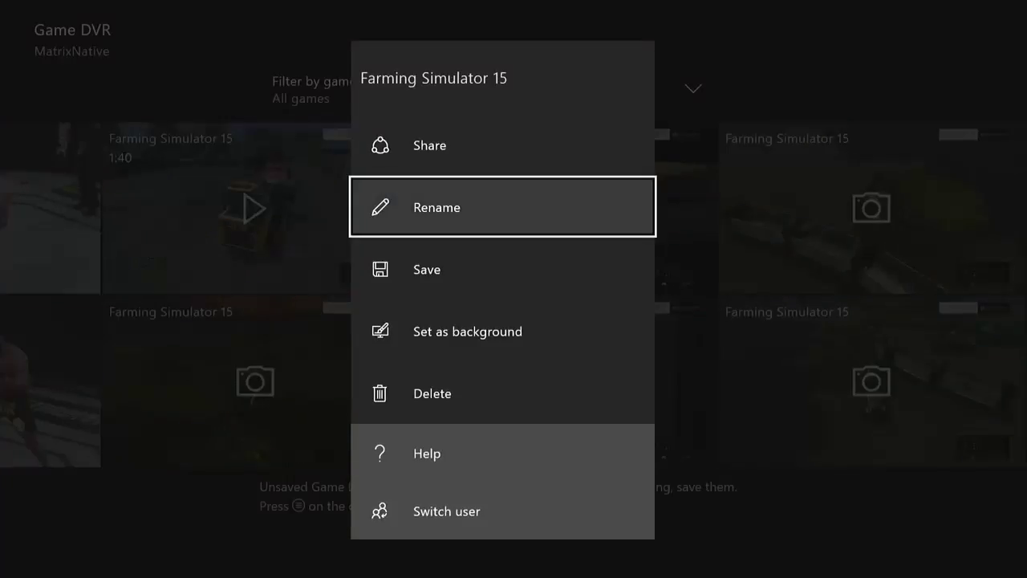
pyautogui.press('Up')
pyautogui.press('Return')
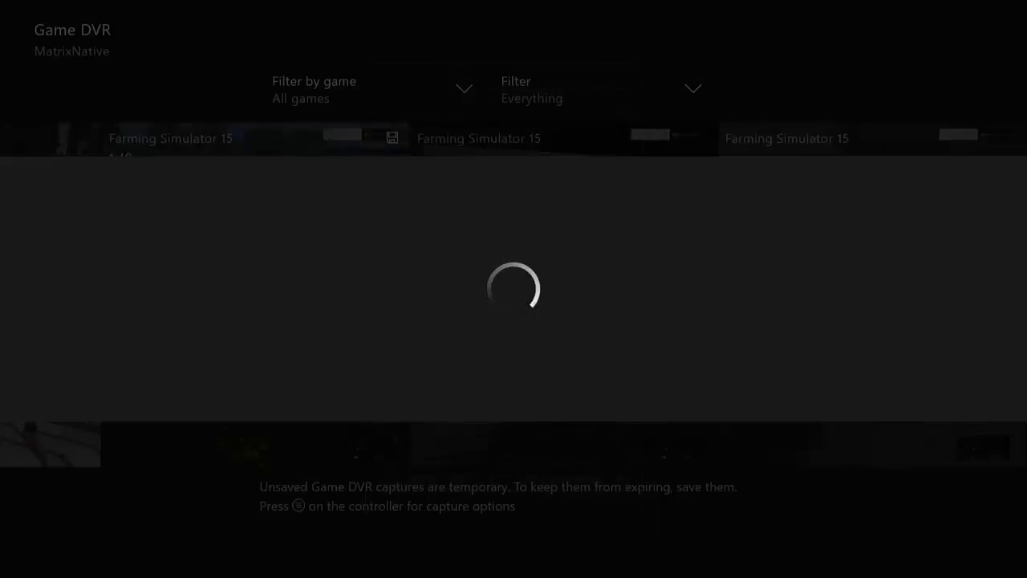
pyautogui.press('Right')
pyautogui.press('Right')
pyautogui.press('Right')
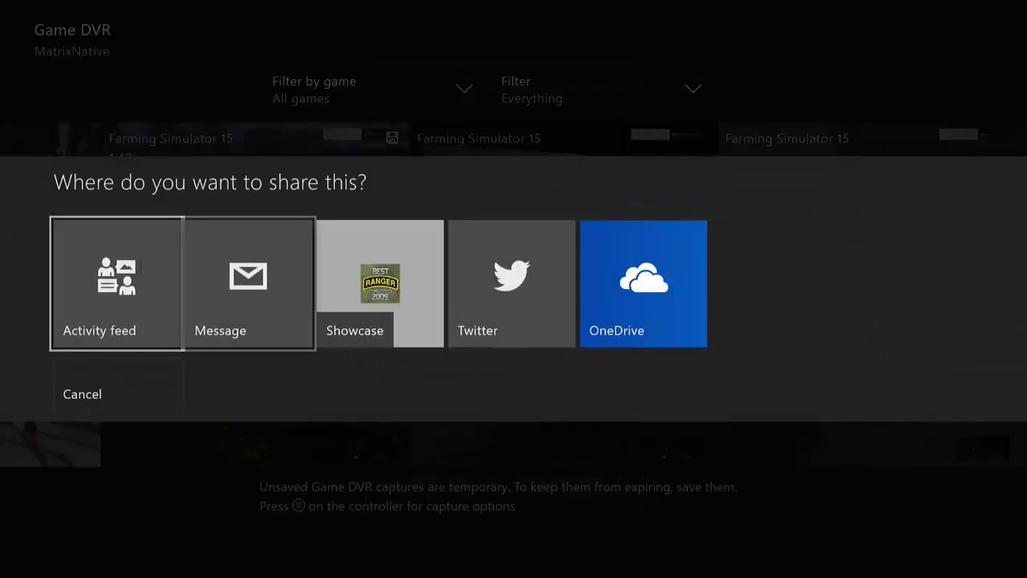
pyautogui.press('Right')
pyautogui.press('Left')
pyautogui.press('Left')
pyautogui.press('Left')
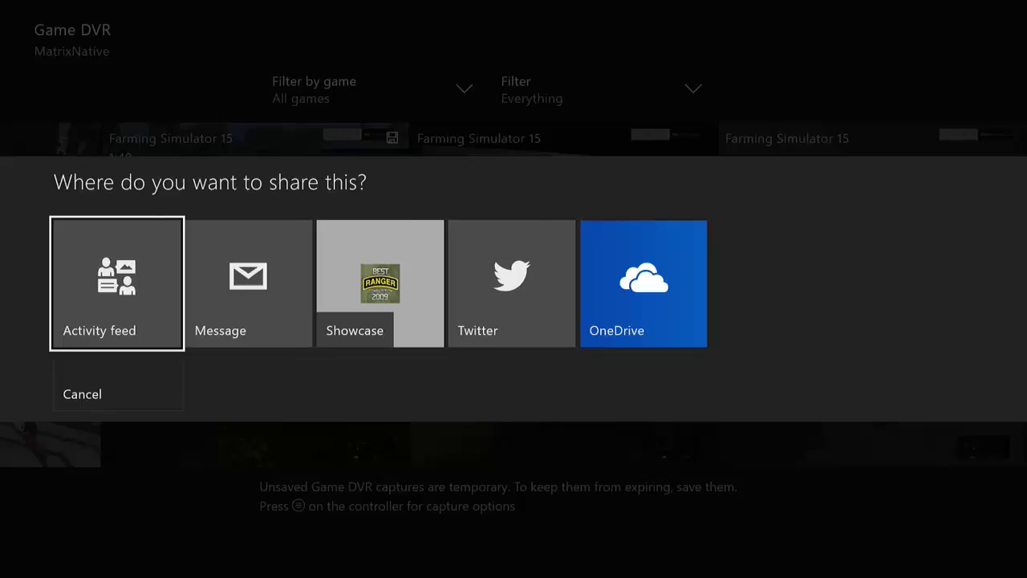
# Step: Close the share prompt without sharing, returning to the Game DVR grid
pyautogui.press('Escape')
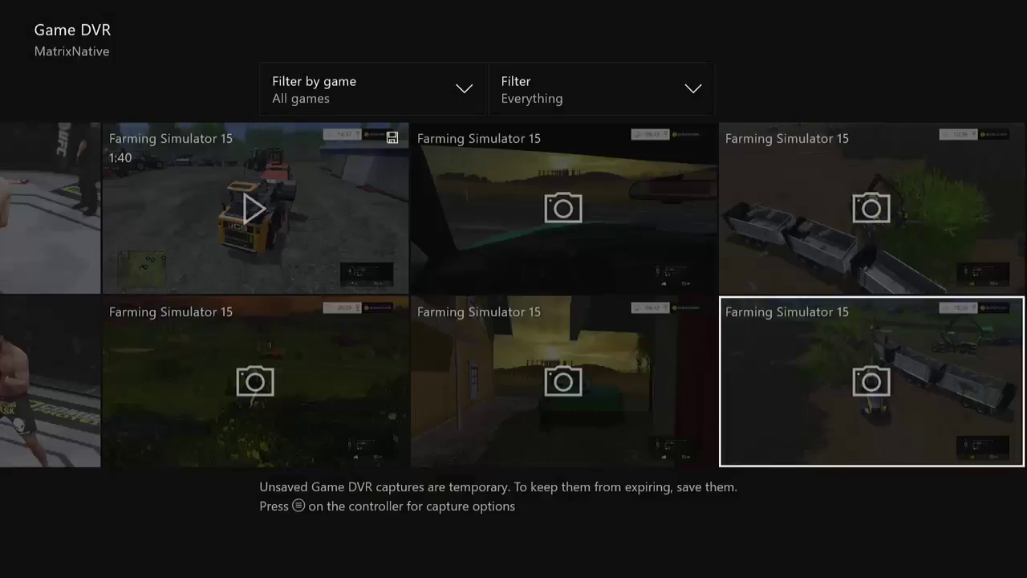